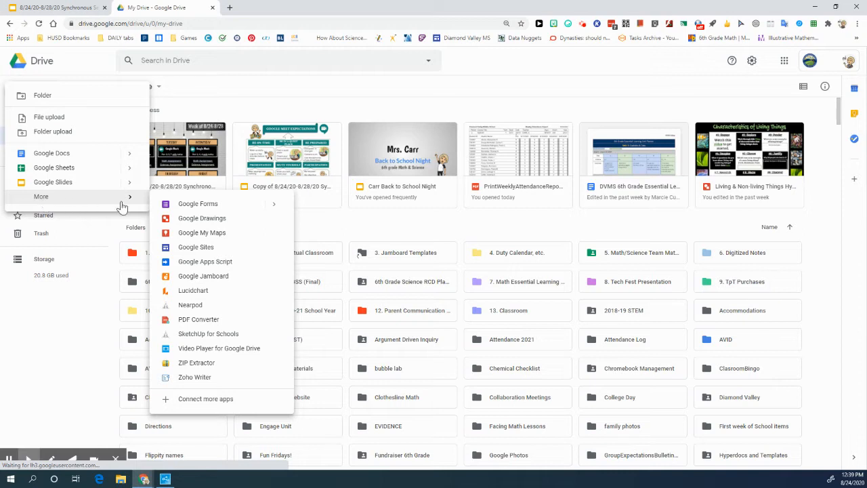
Step: Create a blank form and title it with the teacher's surname followed by "Statistical Question Period 2"
{"action": "left_click", "coordinate": [214, 205]}
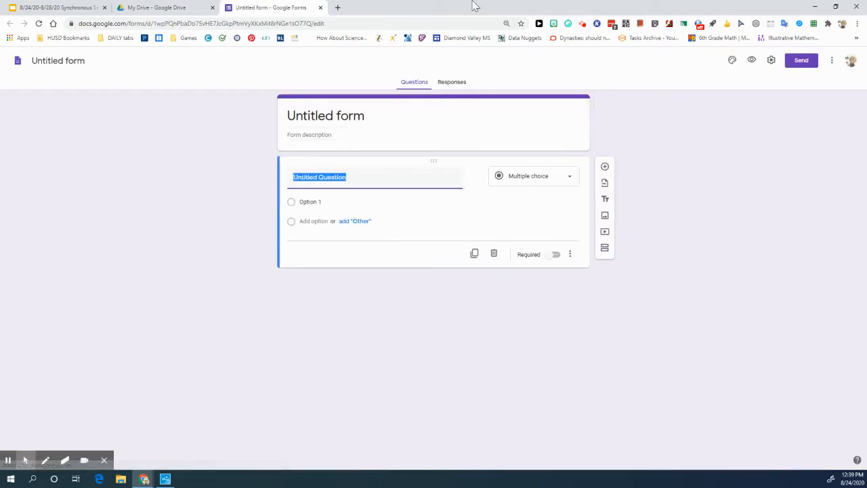
{"action": "left_click", "coordinate": [48, 62]}
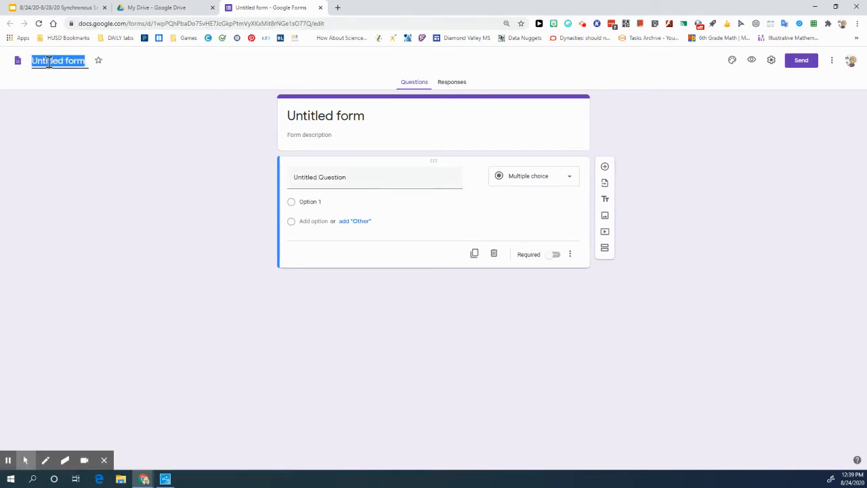
{"action": "type", "text": "Stat"}
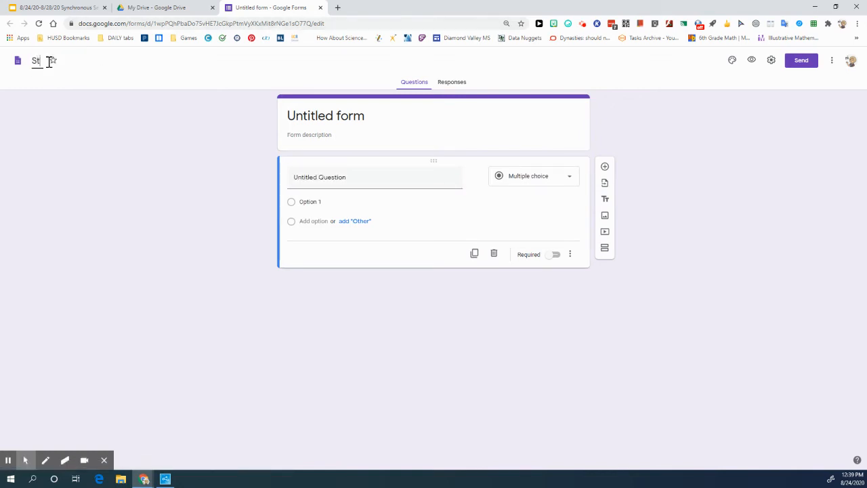
{"action": "key", "text": "BackSpace"}
{"action": "key", "text": "BackSpace"}
{"action": "key", "text": "BackSpace"}
{"action": "key", "text": "BackSpace"}
{"action": "type", "text": "Car Statistical Question"}
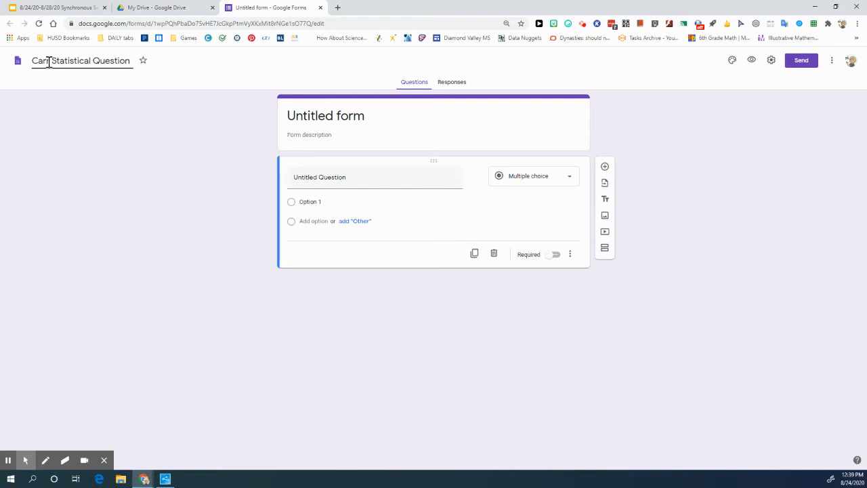
{"action": "left_click", "coordinate": [49, 62]}
{"action": "type", "text": "r"}
{"action": "type", "text": "Period 2"}
{"action": "left_click", "coordinate": [316, 116]}
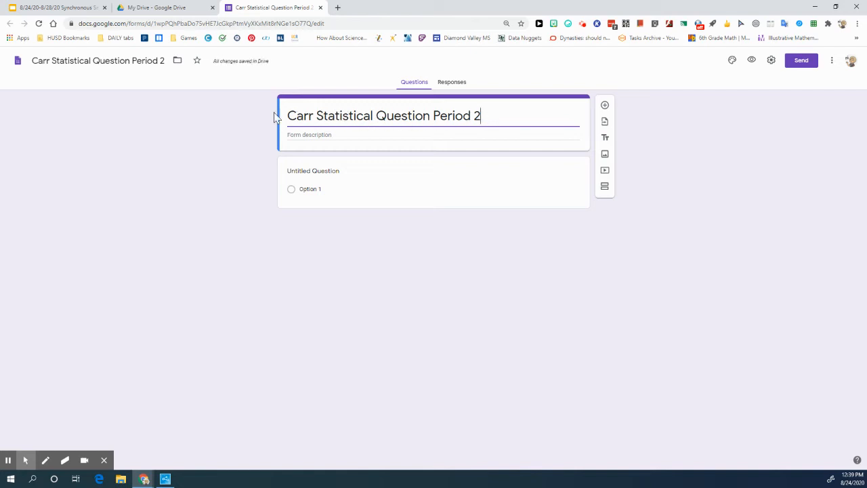
Step: Move the text "Period 2" from the form's heading into the form description
{"action": "left_click", "coordinate": [482, 116]}
{"action": "left_click_drag", "start_coordinate": [482, 116], "coordinate": [287, 116]}
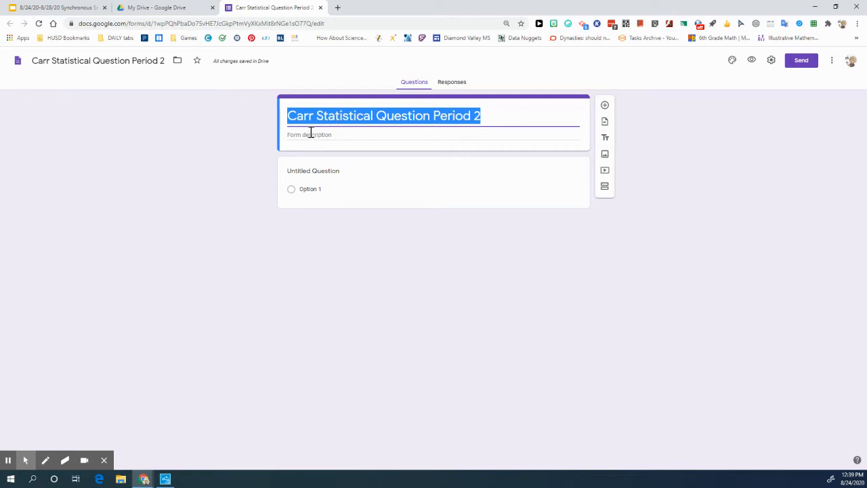
{"action": "left_click", "coordinate": [433, 116]}
{"action": "left_click_drag", "start_coordinate": [434, 116], "coordinate": [483, 116]}
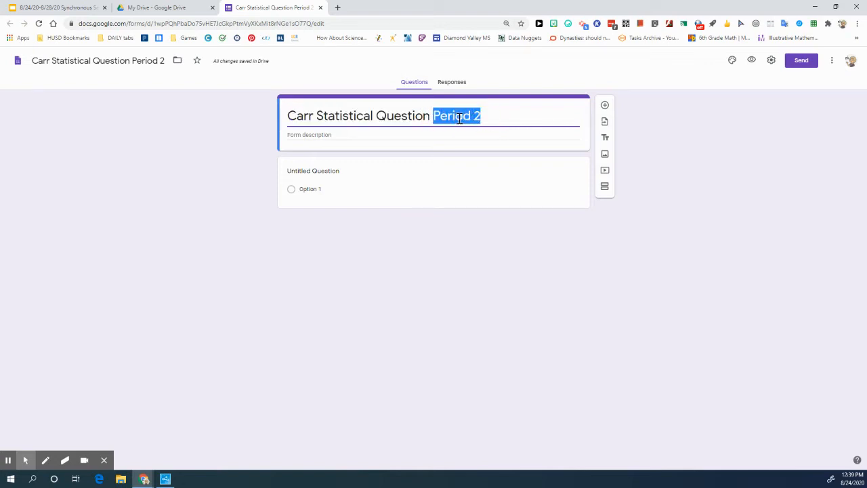
{"action": "right_click", "coordinate": [461, 119]}
{"action": "left_click", "coordinate": [485, 142]}
{"action": "left_click", "coordinate": [305, 135]}
{"action": "right_click", "coordinate": [305, 140]}
{"action": "left_click", "coordinate": [324, 205]}
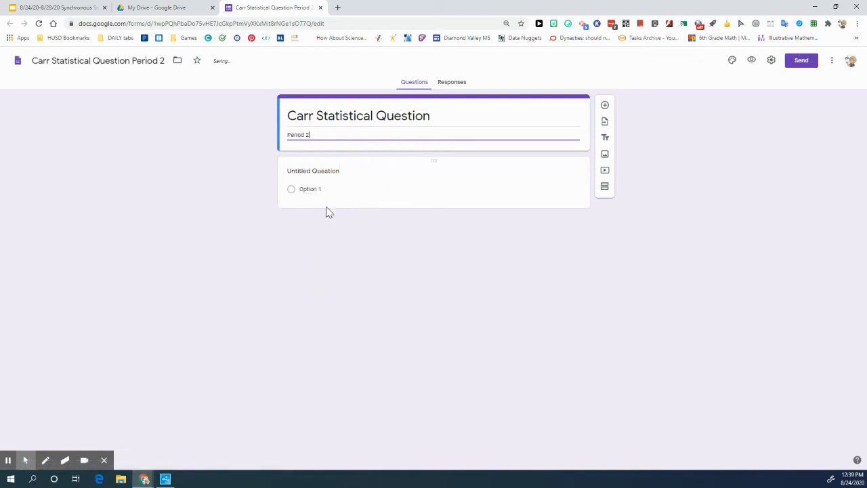
Step: Enter "What is your favorite type of animal?" as the first question and keep its type as multiple choice
{"action": "left_click", "coordinate": [306, 172]}
{"action": "left_click", "coordinate": [523, 178]}
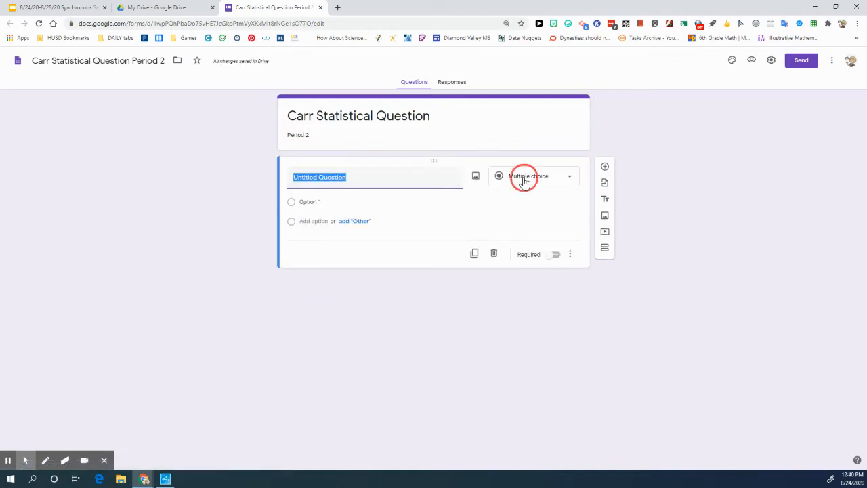
{"action": "left_click", "coordinate": [344, 176]}
{"action": "type", "text": "What"}
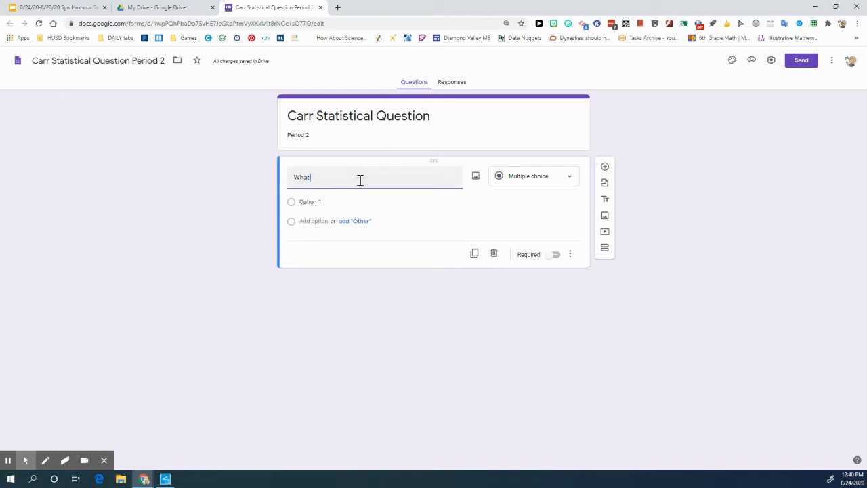
{"action": "type", "text": " is your favorite type of animal?"}
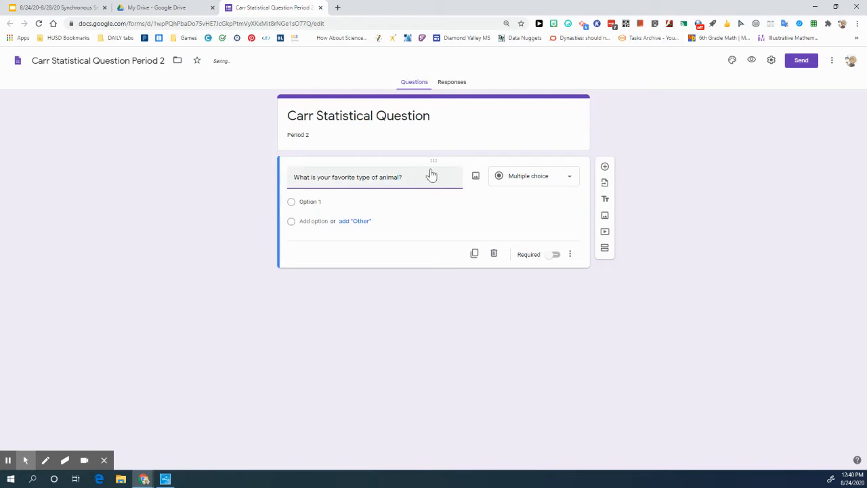
{"action": "left_click", "coordinate": [536, 183]}
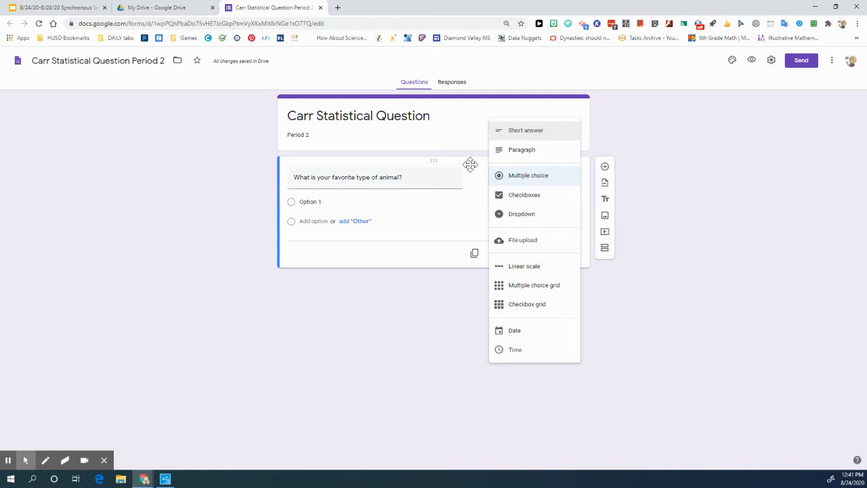
{"action": "left_click", "coordinate": [514, 179]}
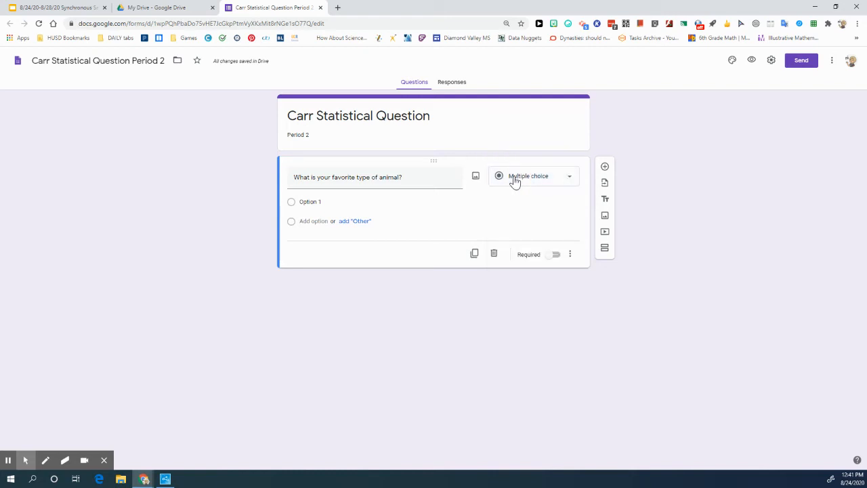
Step: Add Horse, Cat and Dog as the first three answer choices of the animal question
{"action": "left_click", "coordinate": [319, 201]}
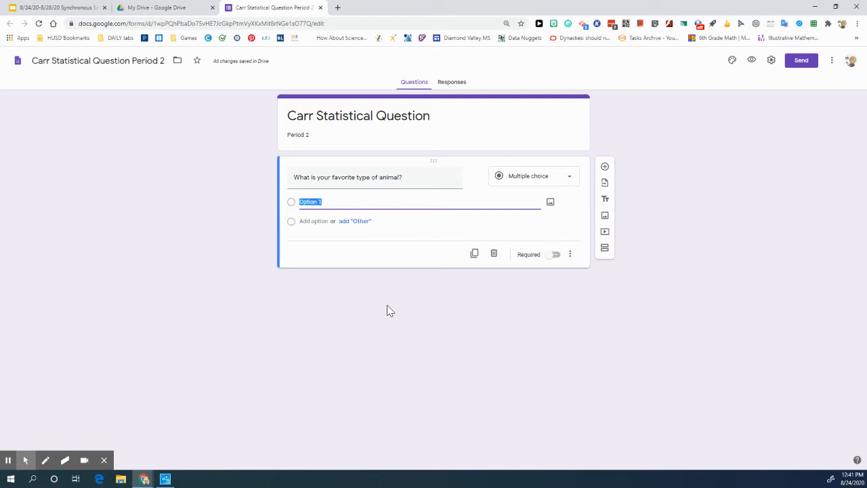
{"action": "type", "text": "Horse"}
{"action": "key", "text": "Tab"}
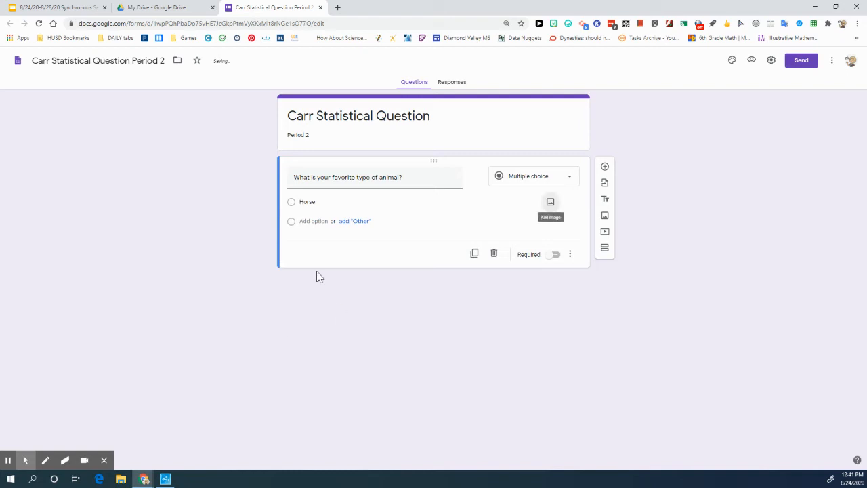
{"action": "left_click", "coordinate": [310, 221]}
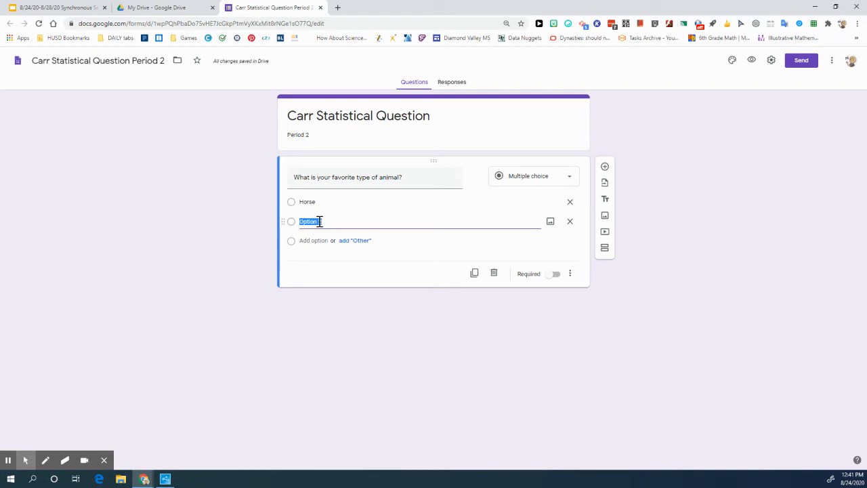
{"action": "type", "text": "Cat"}
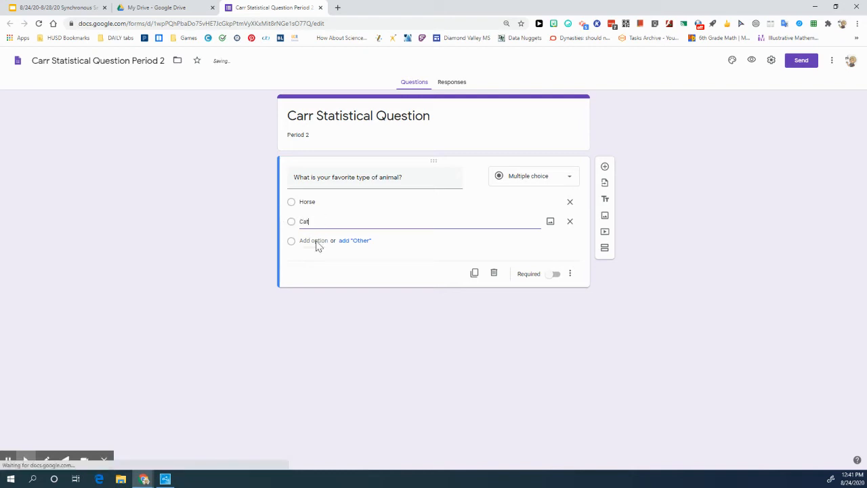
{"action": "left_click", "coordinate": [315, 241]}
{"action": "type", "text": "Dog"}
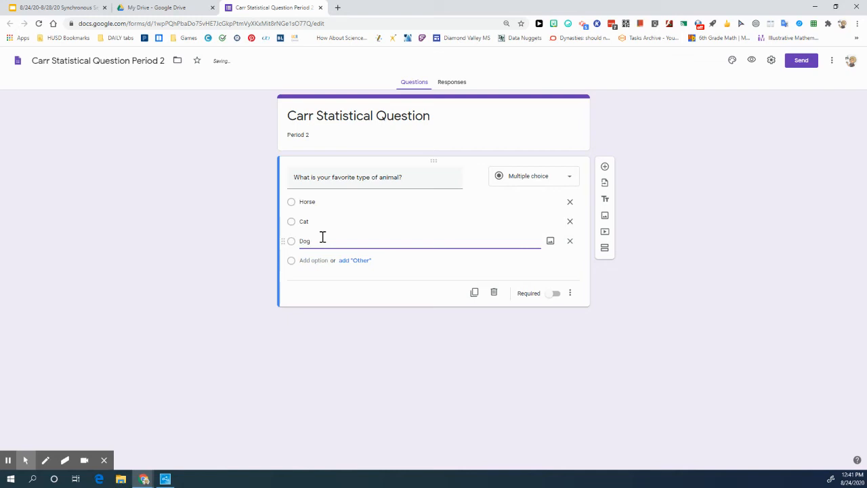
Step: Add Tiger, Reptile and Bird as further answer choices below Dog
{"action": "left_click", "coordinate": [314, 260]}
{"action": "type", "text": "Tiger"}
{"action": "left_click", "coordinate": [311, 279]}
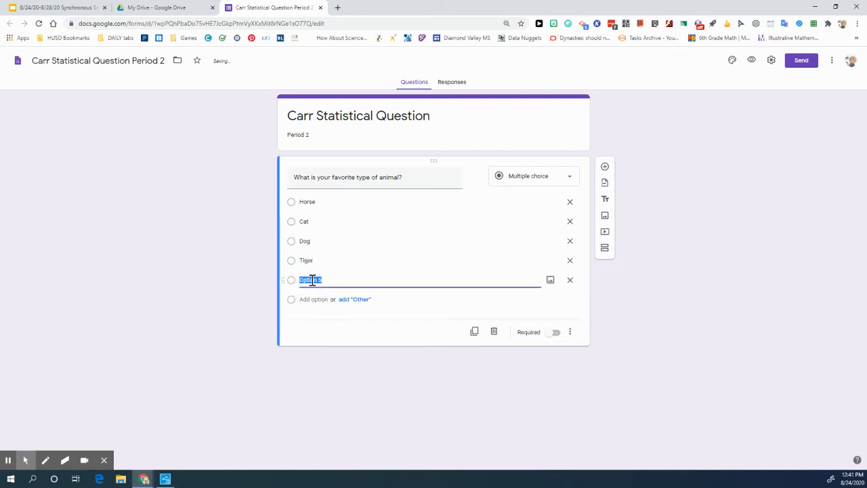
{"action": "type", "text": "Reptile"}
{"action": "left_click", "coordinate": [302, 299]}
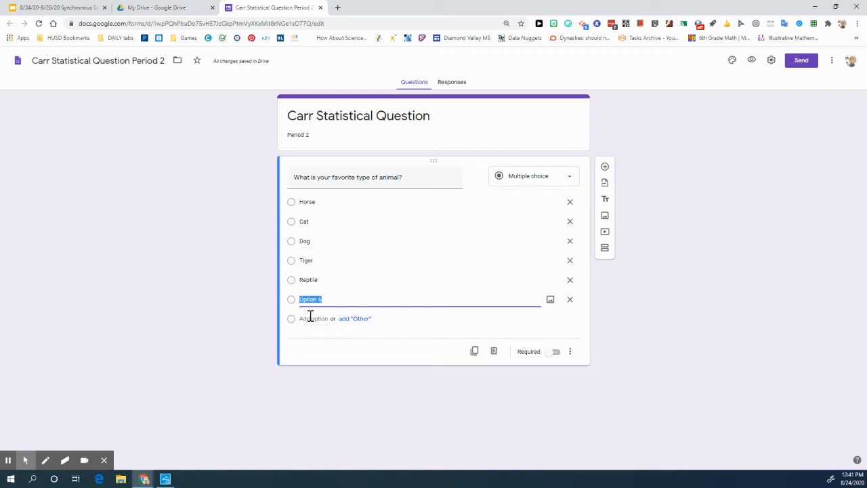
{"action": "type", "text": "Bird"}
Step: Add Dolphins and Other as the last answer choices and make the animal question required
{"action": "left_click", "coordinate": [310, 318]}
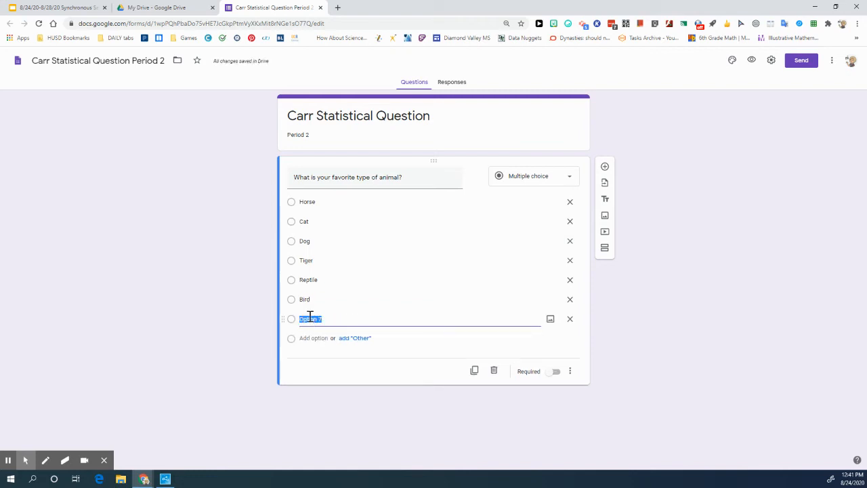
{"action": "type", "text": "D"}
{"action": "key", "text": "BackSpace"}
{"action": "type", "text": "Dolphins"}
{"action": "left_click", "coordinate": [311, 337]}
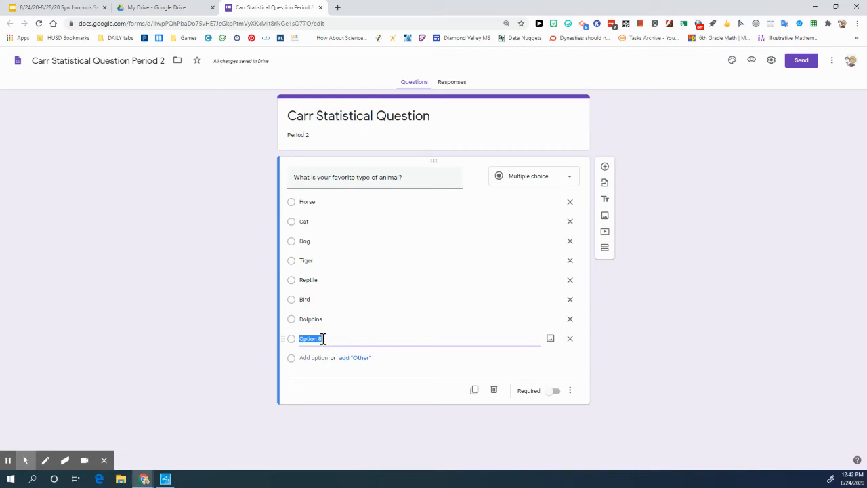
{"action": "type", "text": "Othe"}
{"action": "key", "text": "BackSpace"}
{"action": "key", "text": "BackSpace"}
{"action": "type", "text": "her"}
{"action": "left_click", "coordinate": [555, 392]}
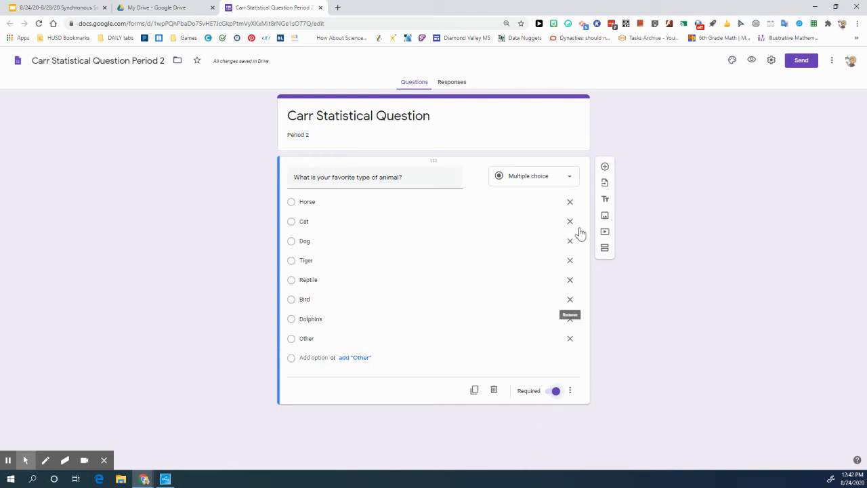
Step: Add a required short-answer question titled "Name" and place it above the animal question
{"action": "left_click", "coordinate": [605, 168]}
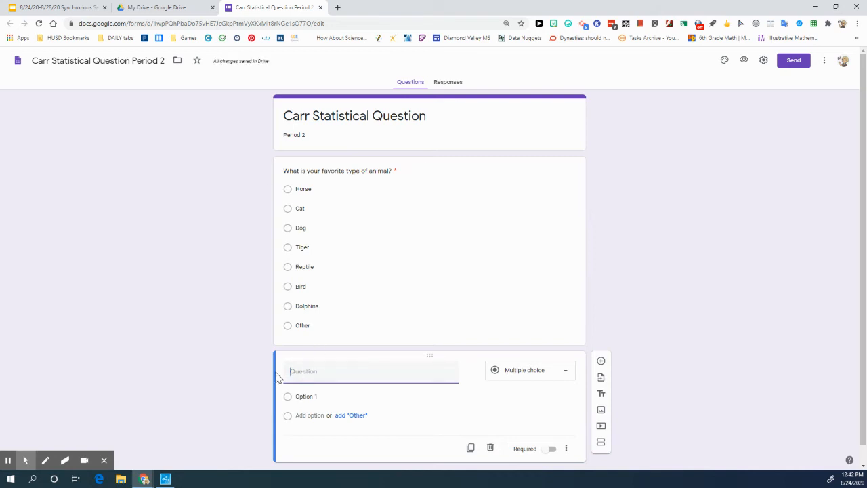
{"action": "type", "text": "Name"}
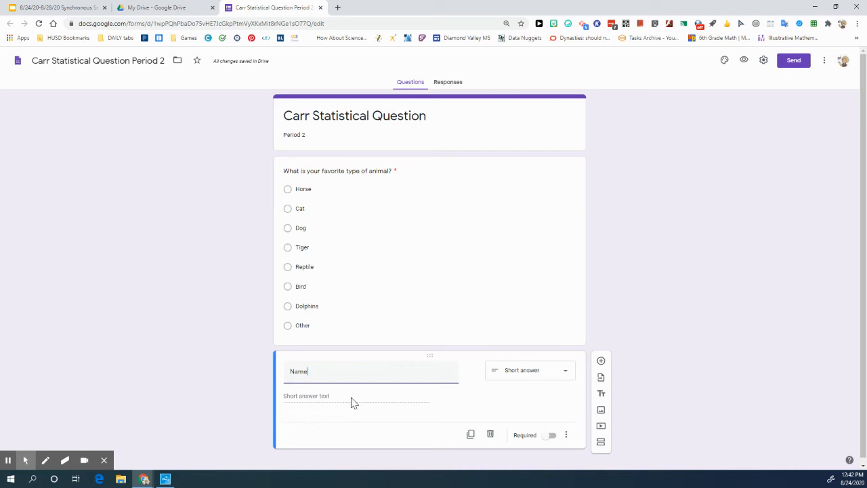
{"action": "left_click", "coordinate": [551, 435]}
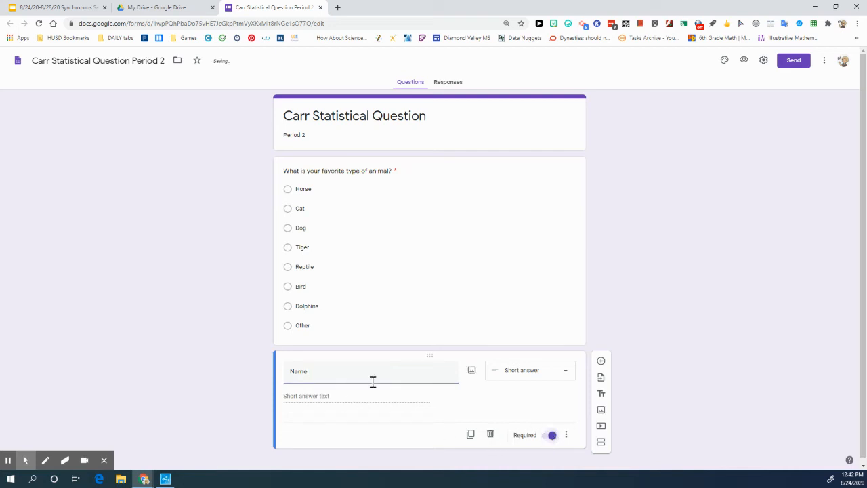
{"action": "left_click", "coordinate": [428, 347]}
{"action": "left_click_drag", "start_coordinate": [428, 348], "coordinate": [430, 154]}
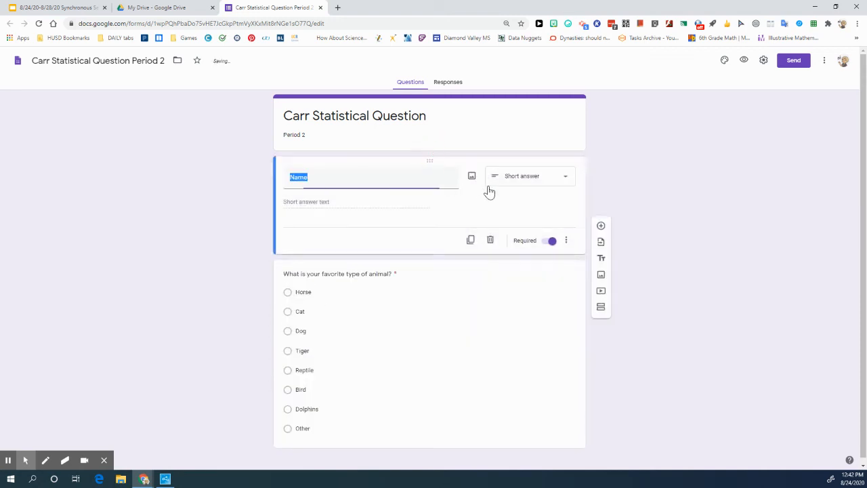
{"action": "left_click", "coordinate": [679, 284]}
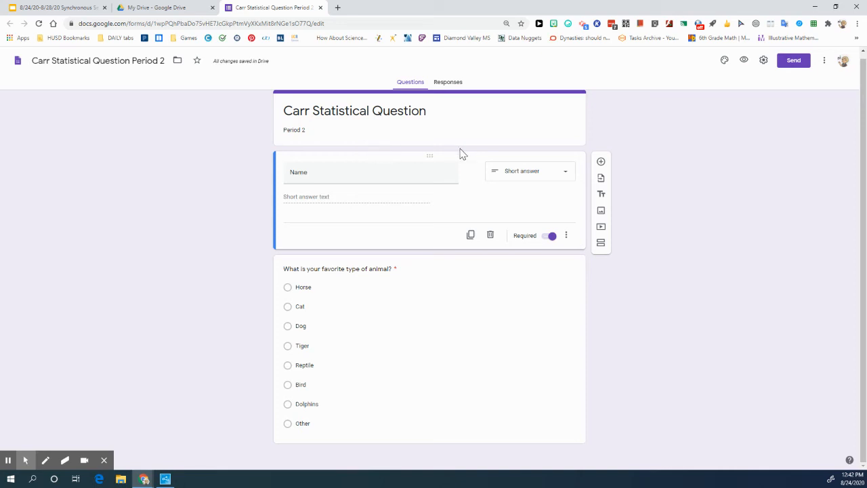
Step: Set the form's header image to the green tree illustration from the Travel themes
{"action": "left_click", "coordinate": [723, 61]}
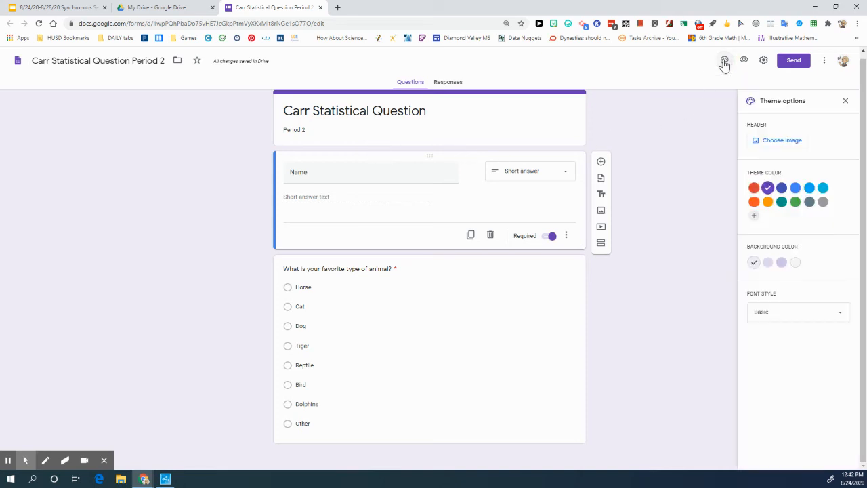
{"action": "left_click", "coordinate": [770, 142]}
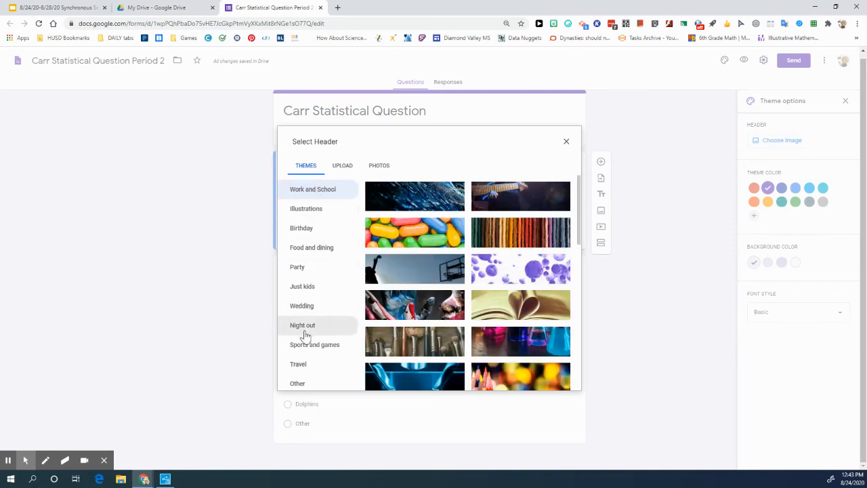
{"action": "left_click", "coordinate": [304, 367]}
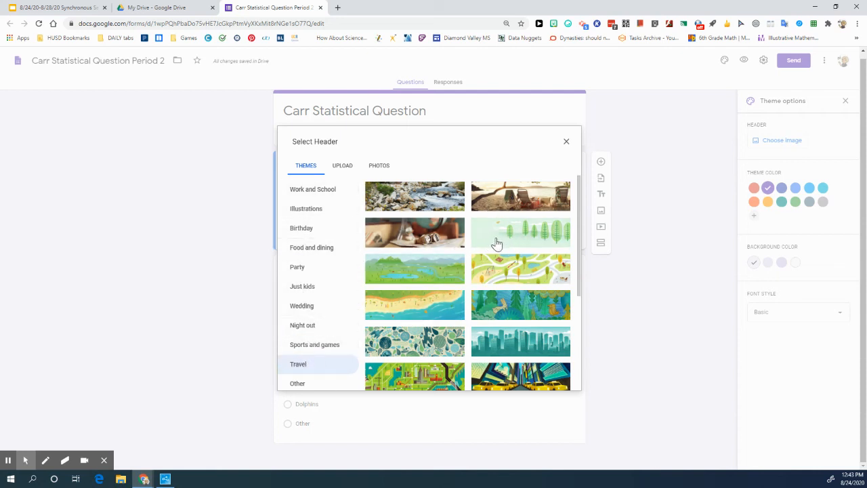
{"action": "left_click", "coordinate": [520, 233]}
{"action": "left_click", "coordinate": [555, 381]}
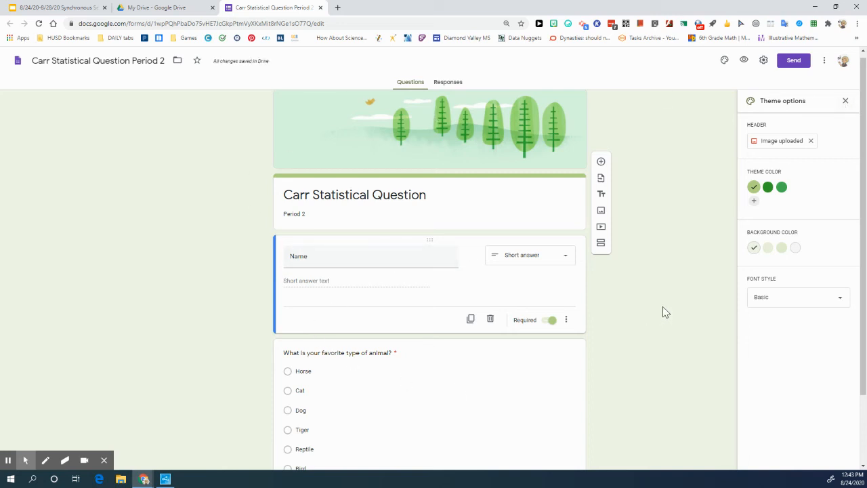
{"action": "left_click", "coordinate": [845, 102]}
{"action": "scroll", "coordinate": [660, 323], "scroll_direction": "down", "scroll_amount": 2}
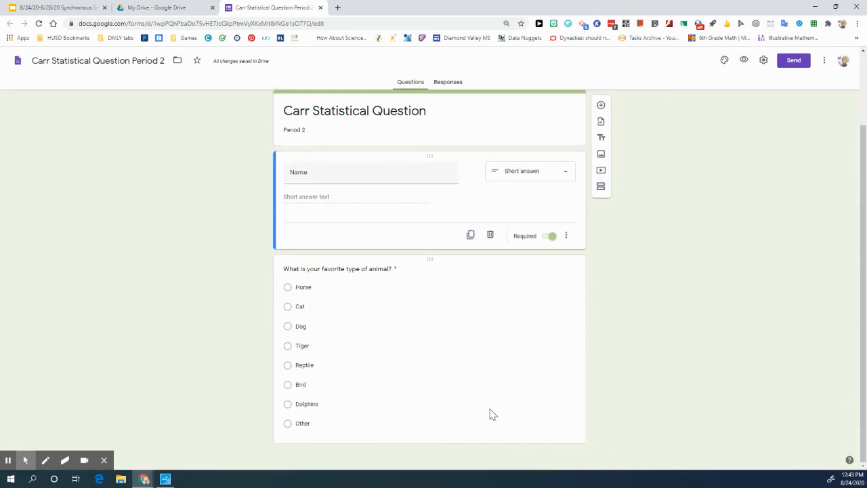
{"action": "left_click", "coordinate": [507, 321]}
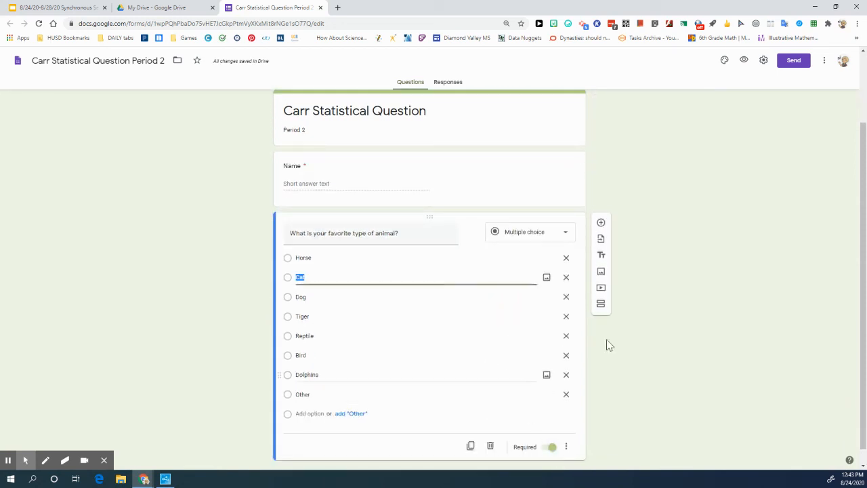
{"action": "scroll", "coordinate": [657, 329], "scroll_direction": "up", "scroll_amount": 2}
{"action": "left_click", "coordinate": [500, 267]}
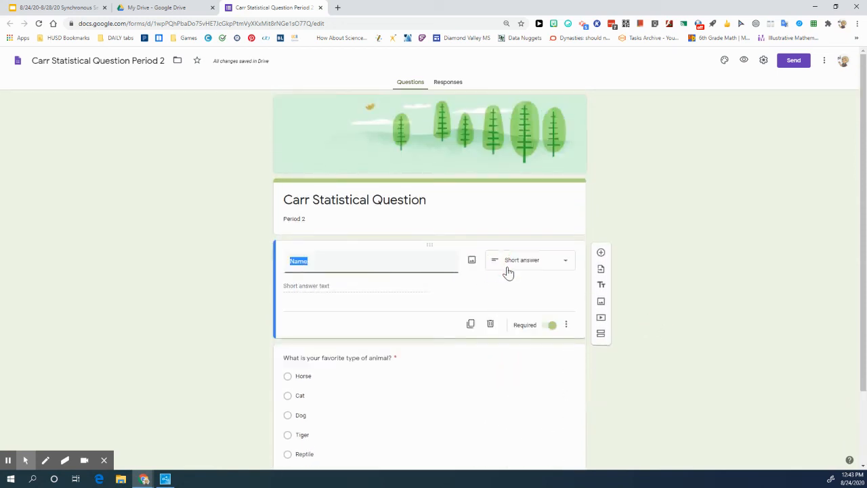
Step: Copy the form's full-length share link from the send options and close them
{"action": "left_click", "coordinate": [504, 289]}
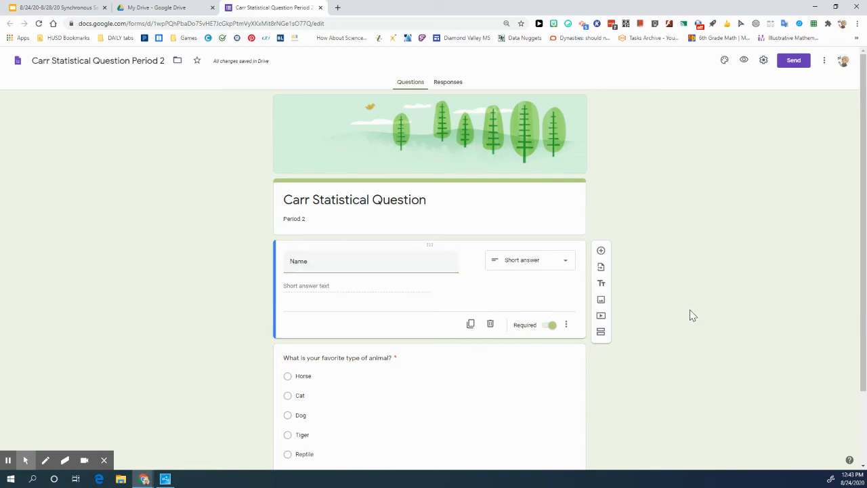
{"action": "left_click", "coordinate": [799, 66]}
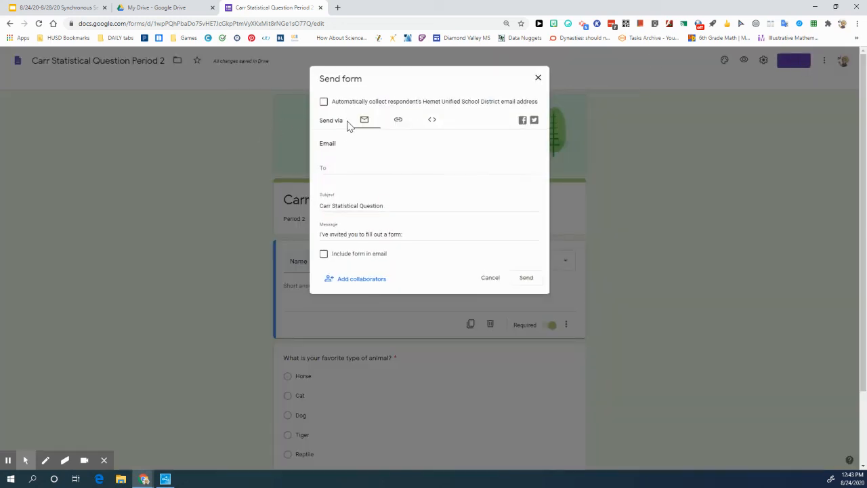
{"action": "left_click", "coordinate": [398, 120]}
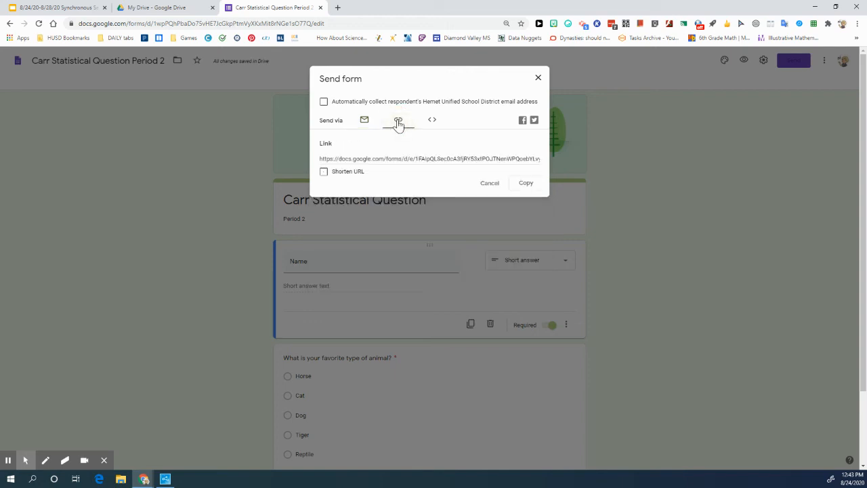
{"action": "left_click", "coordinate": [525, 185]}
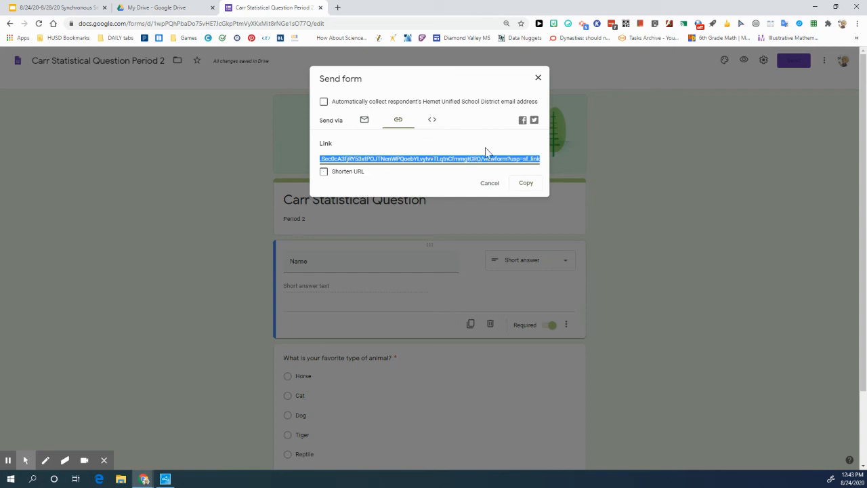
{"action": "left_click", "coordinate": [538, 80]}
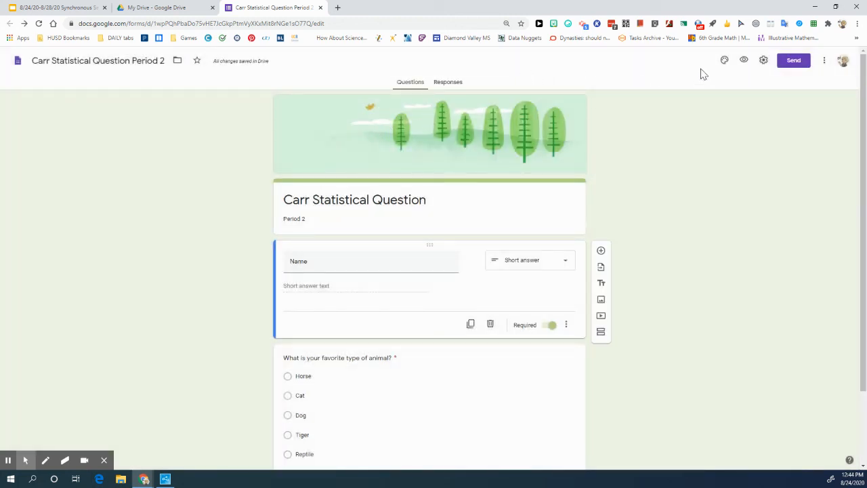
Step: Shorten the URL of the form's share link, copy the shortened link, and close the send options
{"action": "left_click", "coordinate": [793, 63]}
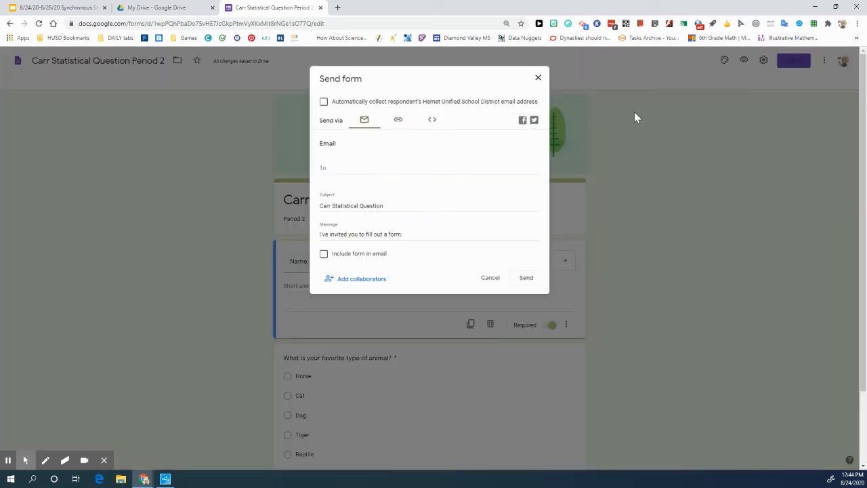
{"action": "left_click", "coordinate": [330, 167]}
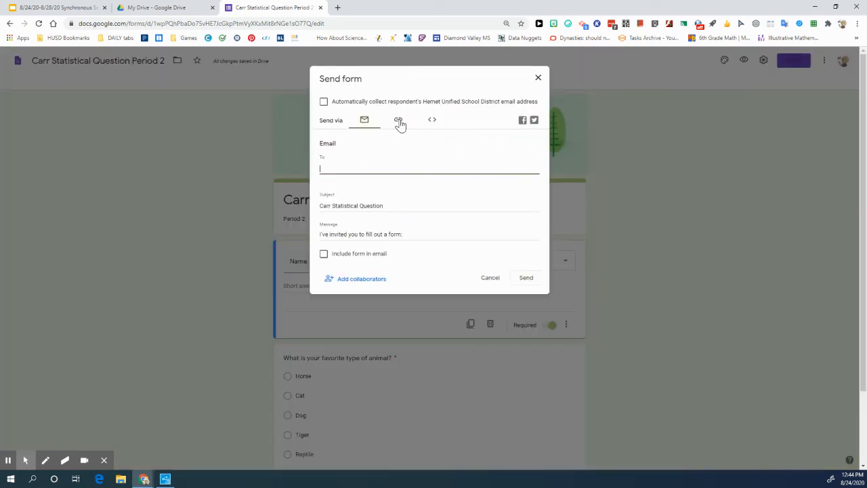
{"action": "left_click", "coordinate": [399, 124]}
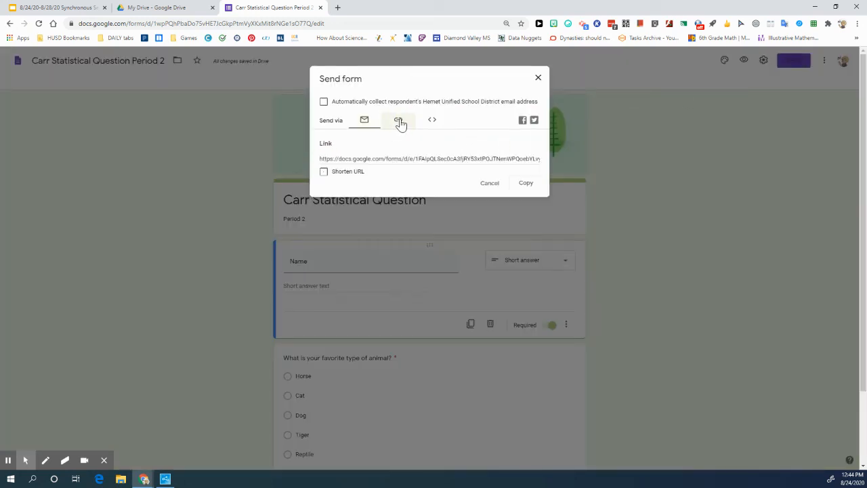
{"action": "left_click", "coordinate": [520, 184]}
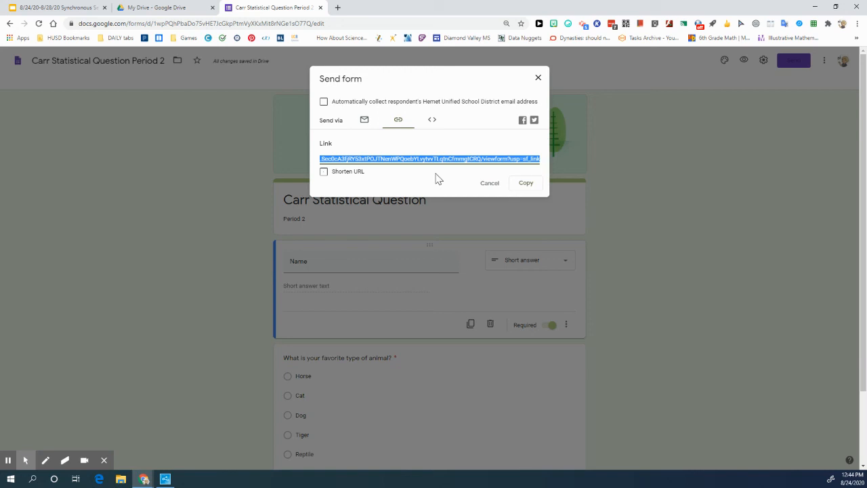
{"action": "left_click", "coordinate": [324, 171]}
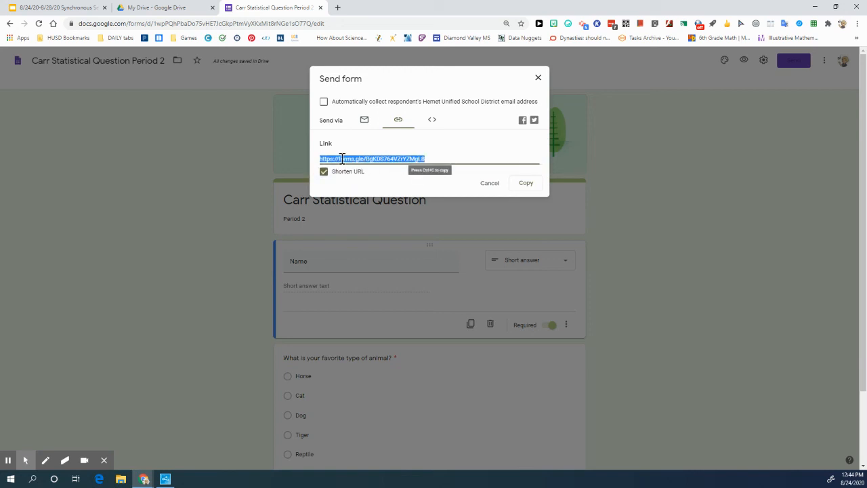
{"action": "left_click", "coordinate": [525, 184]}
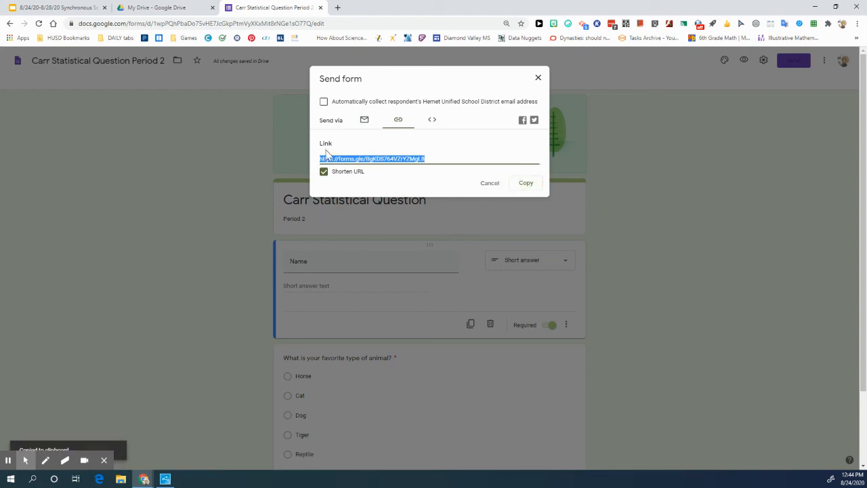
{"action": "left_click", "coordinate": [364, 120]}
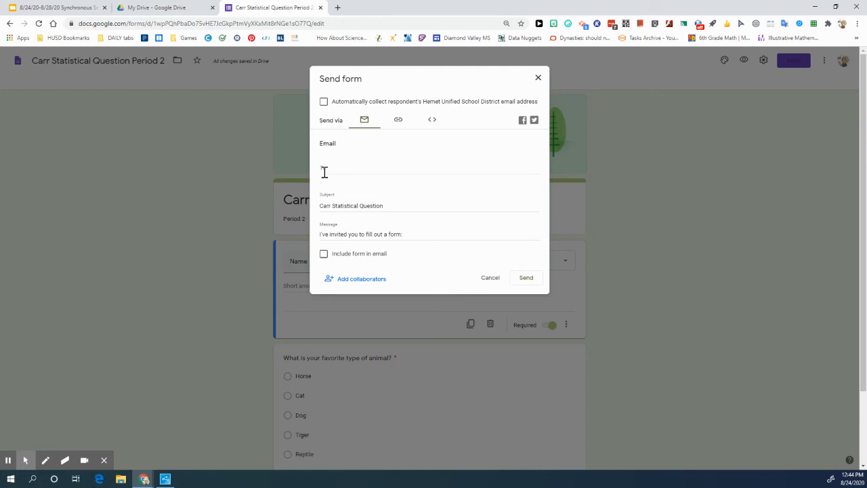
{"action": "left_click", "coordinate": [538, 80]}
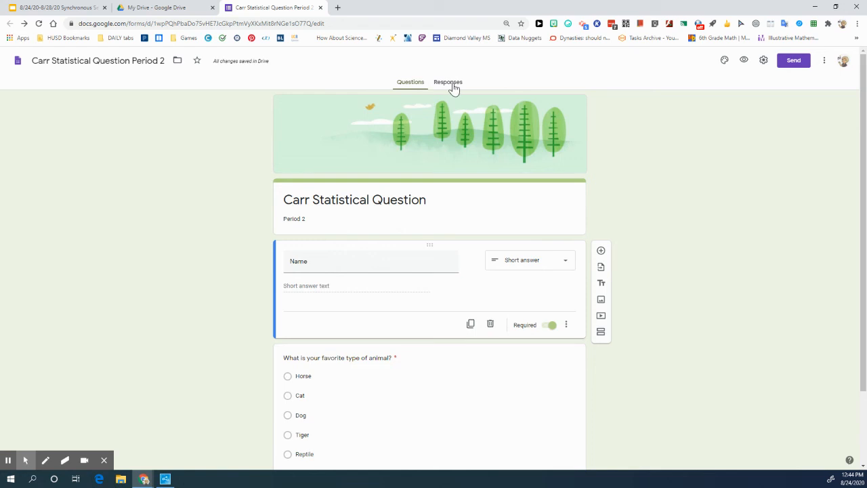
Step: Show the form's responses to check what has been submitted
{"action": "left_click", "coordinate": [451, 85]}
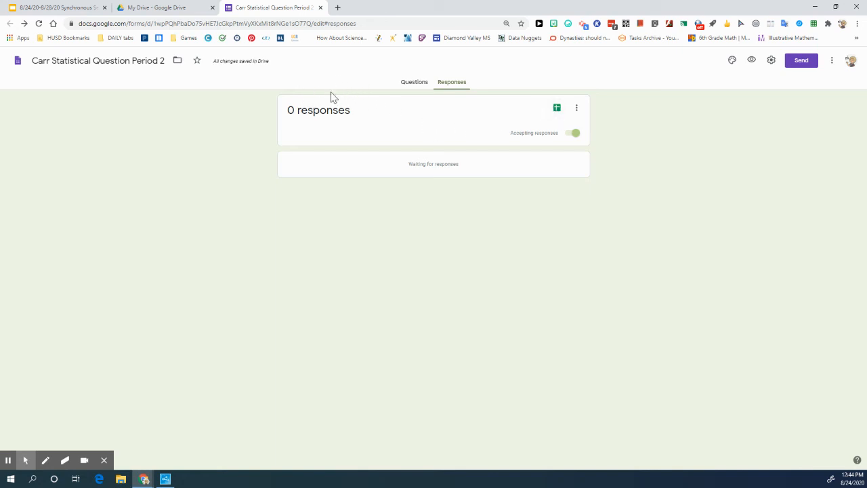
{"action": "mouse_move", "coordinate": [14, 464]}
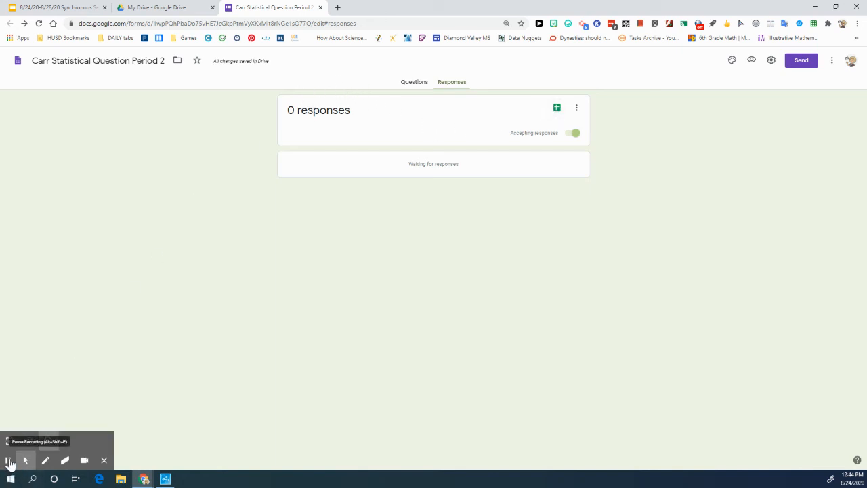